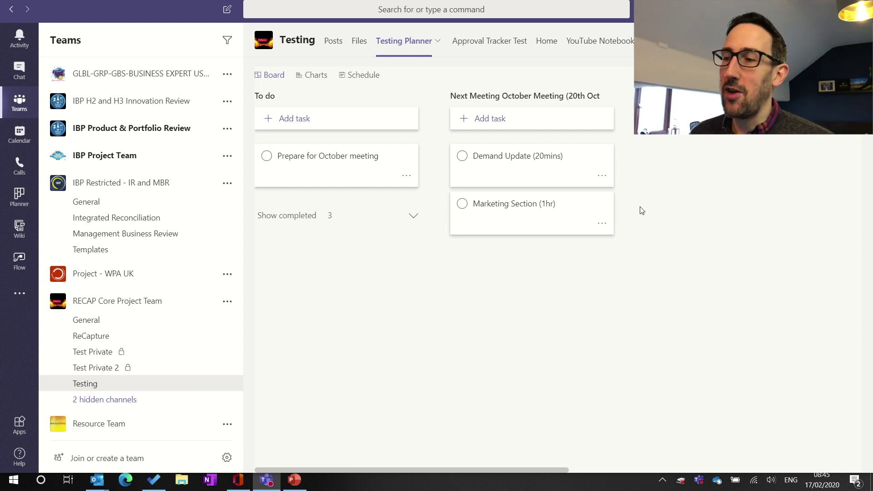
Review the available actions and the detail fields of the "Demand Update (20mins)" task.
{"action": "left_click", "coordinate": [602, 175]}
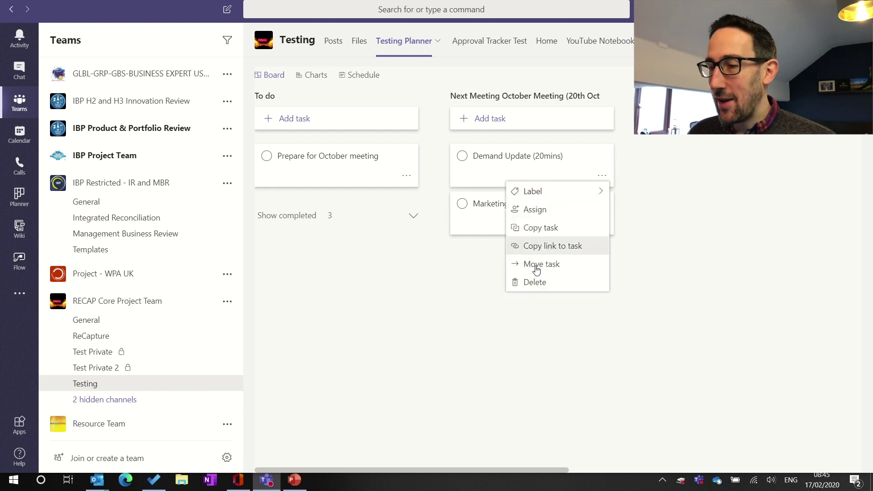
{"action": "left_click", "coordinate": [582, 161]}
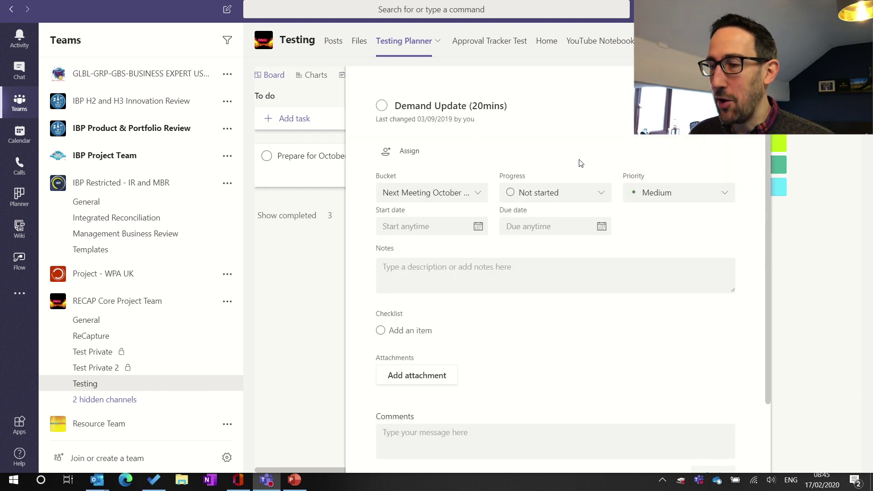
{"action": "scroll", "coordinate": [688, 220], "scroll_direction": "down", "scroll_amount": 2}
{"action": "scroll", "coordinate": [701, 209], "scroll_direction": "up", "scroll_amount": 2}
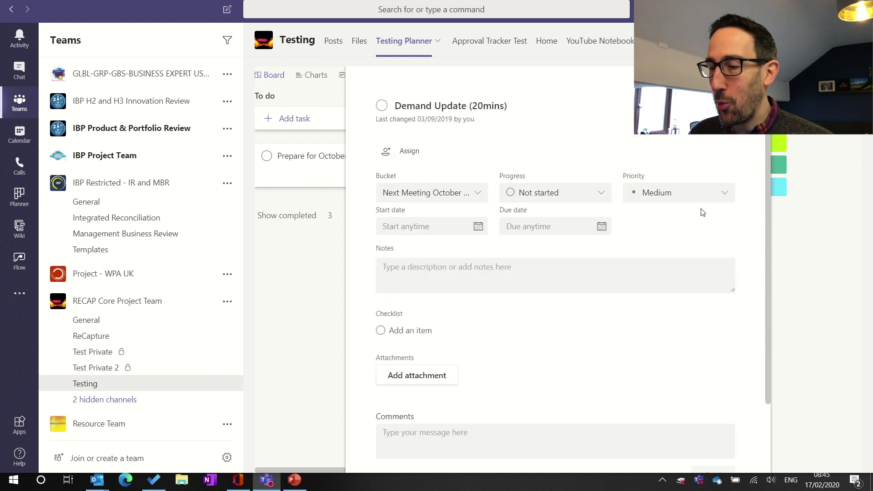
{"action": "key", "text": "Escape"}
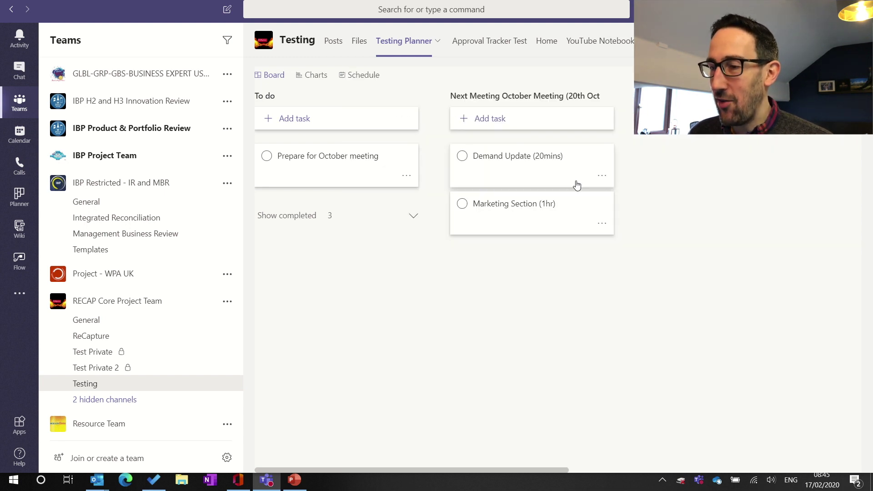
{"action": "left_click", "coordinate": [559, 180]}
{"action": "scroll", "coordinate": [635, 335], "scroll_direction": "down", "scroll_amount": 2}
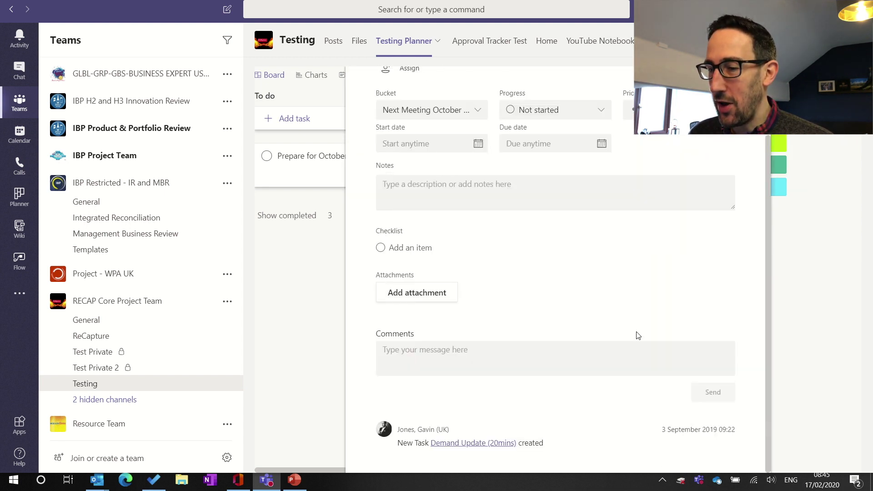
{"action": "scroll", "coordinate": [554, 273], "scroll_direction": "up", "scroll_amount": 2}
{"action": "key", "text": "Escape"}
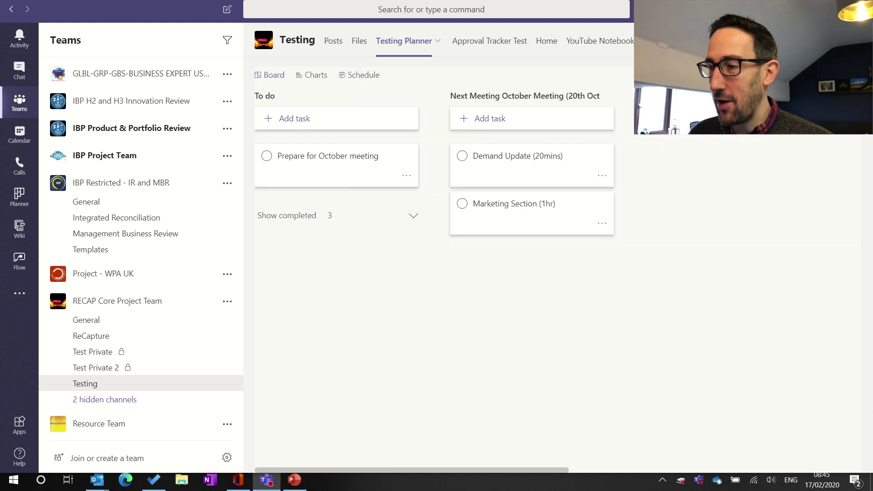
Copy the "Demand Update (20mins)" task within its bucket, including description, checklist, attachments and labels, and delete the duplicate.
{"action": "left_click", "coordinate": [602, 177]}
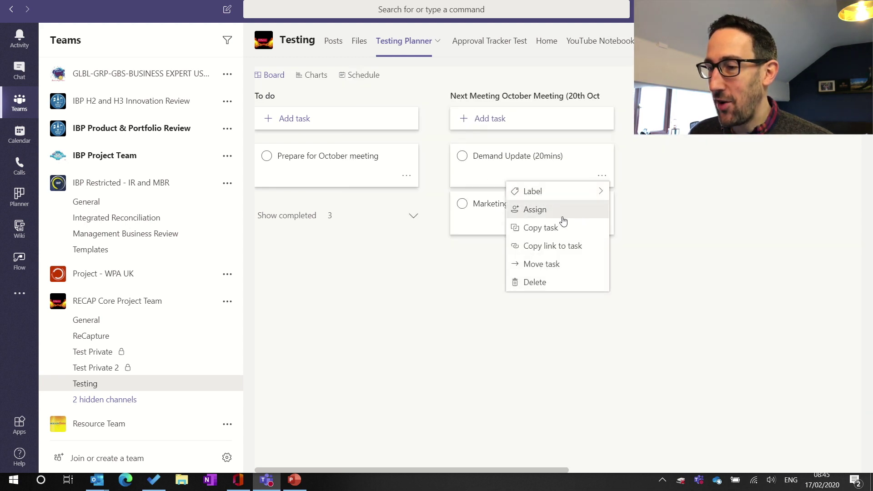
{"action": "left_click", "coordinate": [551, 229]}
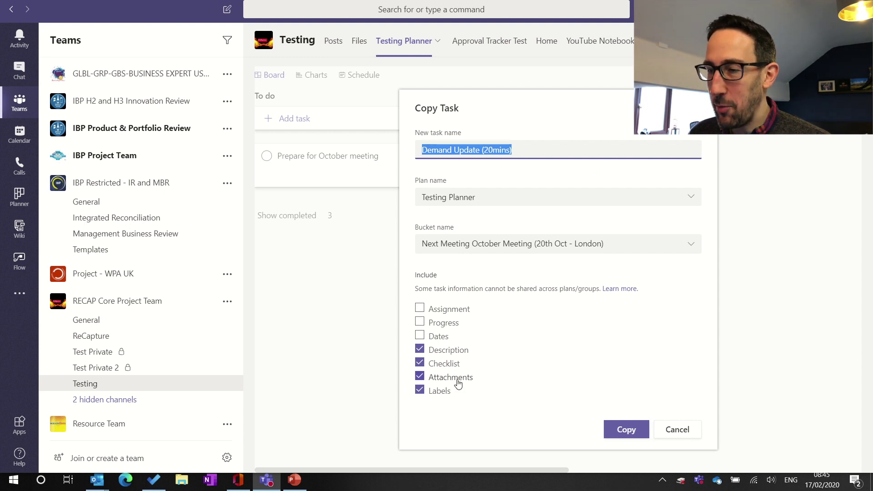
{"action": "left_click", "coordinate": [618, 430]}
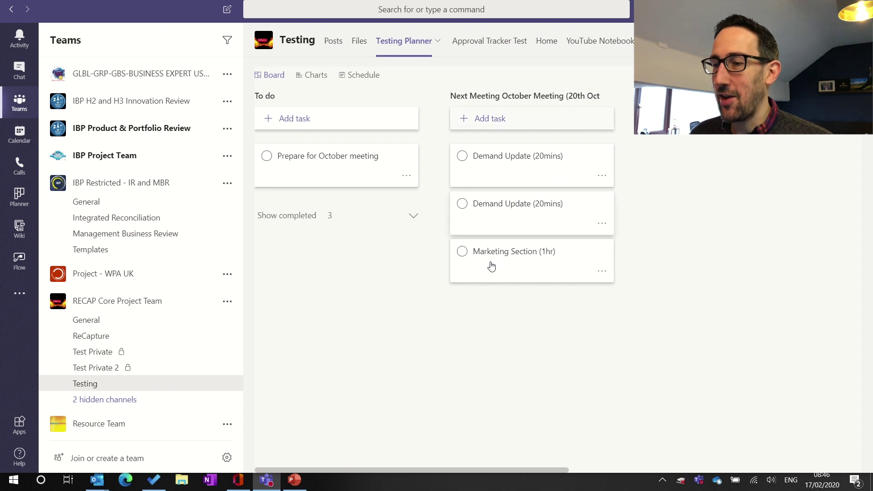
{"action": "left_click", "coordinate": [601, 224]}
{"action": "left_click", "coordinate": [540, 330]}
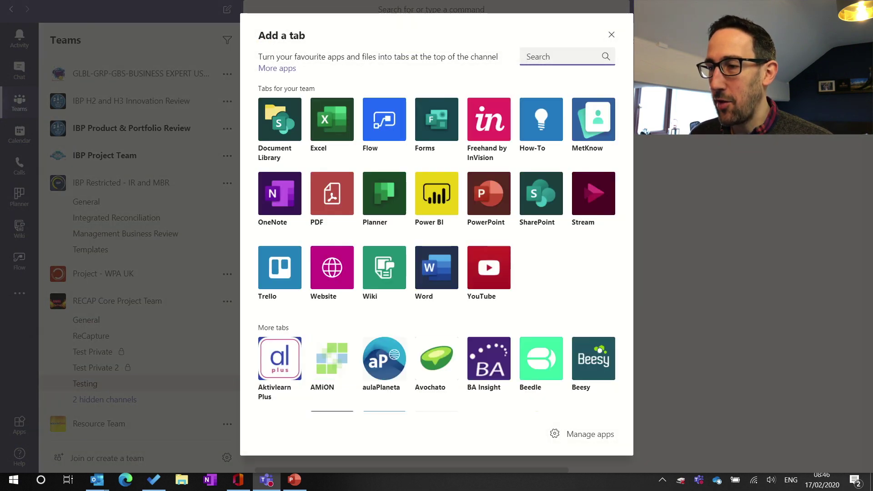
Add a Planner tab to the channel using the existing plan "Testing Planner", without posting to the channel about it.
{"action": "left_click", "coordinate": [389, 205]}
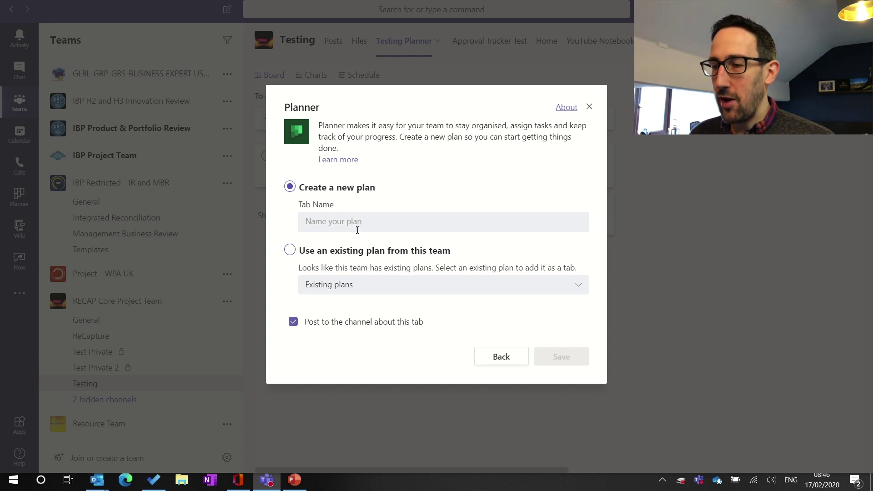
{"action": "left_click", "coordinate": [335, 251]}
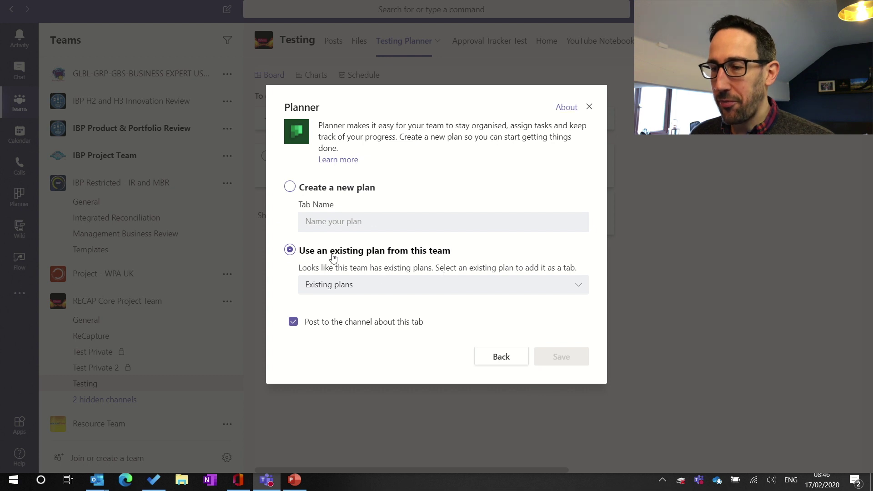
{"action": "left_click", "coordinate": [472, 291]}
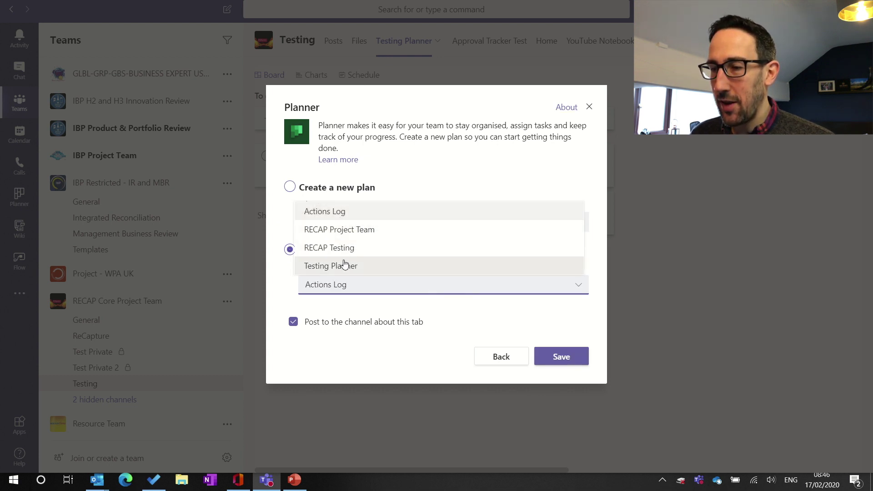
{"action": "left_click", "coordinate": [337, 272]}
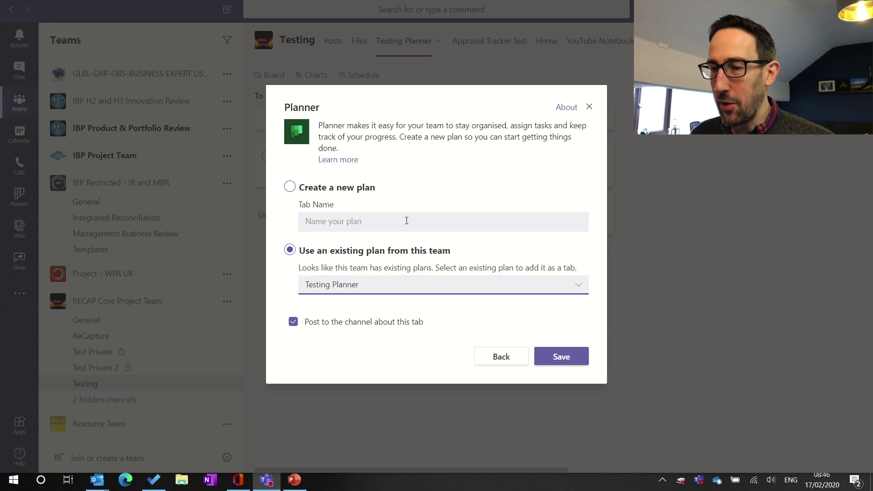
{"action": "left_click", "coordinate": [355, 324]}
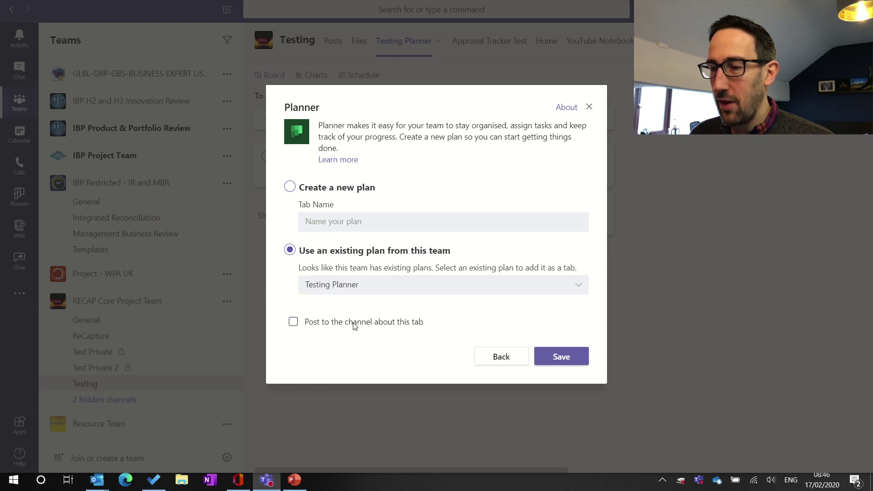
{"action": "left_click", "coordinate": [563, 358]}
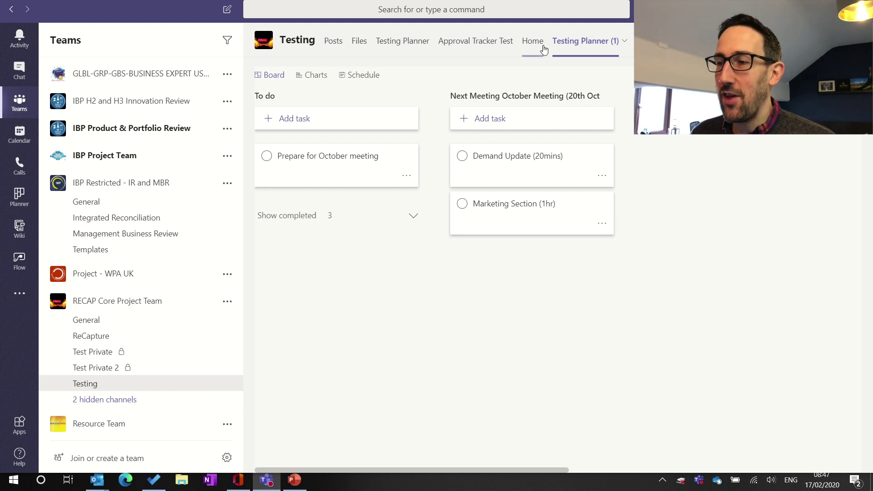
Mark the "Marketing Section (1hr)" task as complete from the original Testing Planner tab.
{"action": "left_click", "coordinate": [412, 47]}
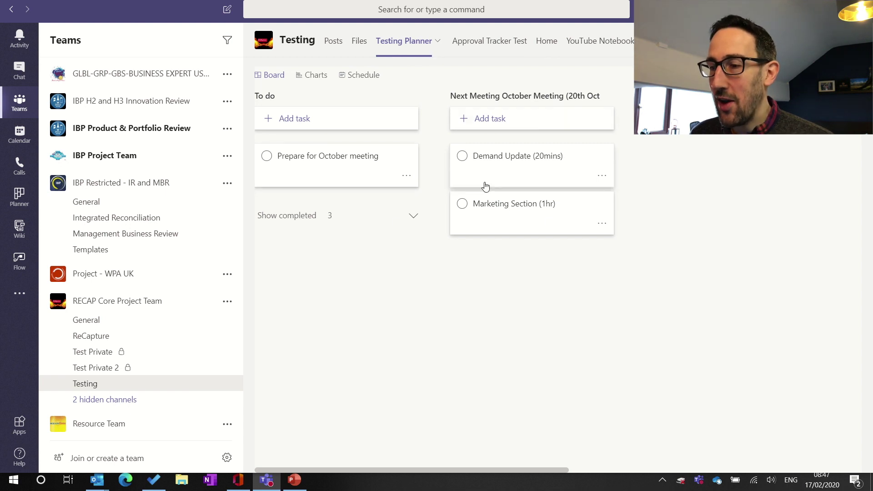
{"action": "left_click", "coordinate": [461, 203]}
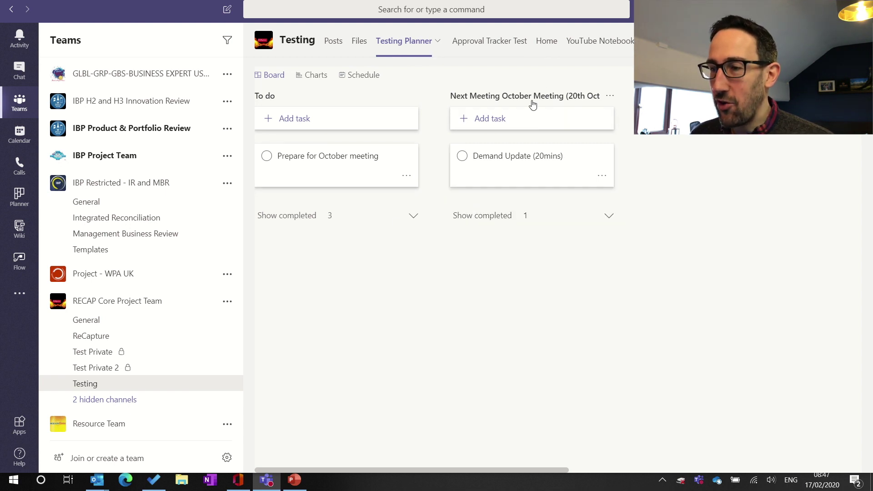
Show the completed tasks in the "Testing Planner (1)" tab's October meeting bucket and mark "Marketing Section (1hr)" as incomplete.
{"action": "left_click", "coordinate": [655, 40]}
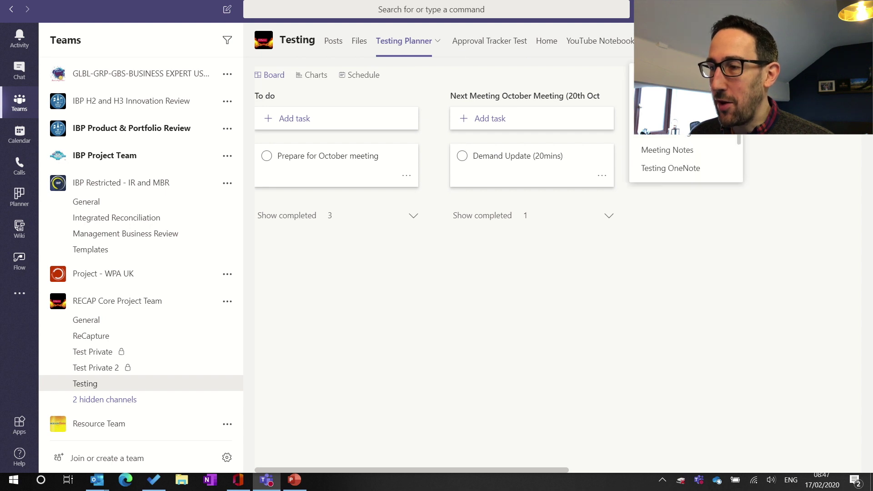
{"action": "scroll", "coordinate": [679, 150], "scroll_direction": "down", "scroll_amount": 3}
{"action": "left_click", "coordinate": [671, 169]}
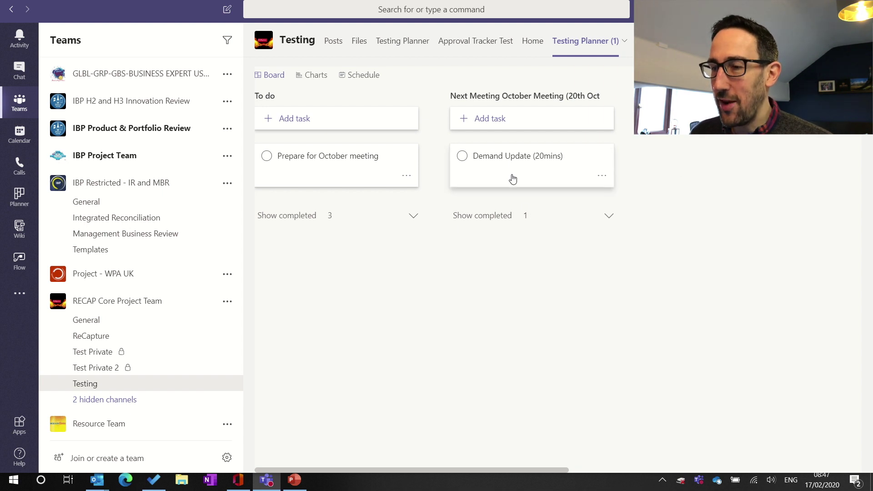
{"action": "left_click", "coordinate": [607, 216]}
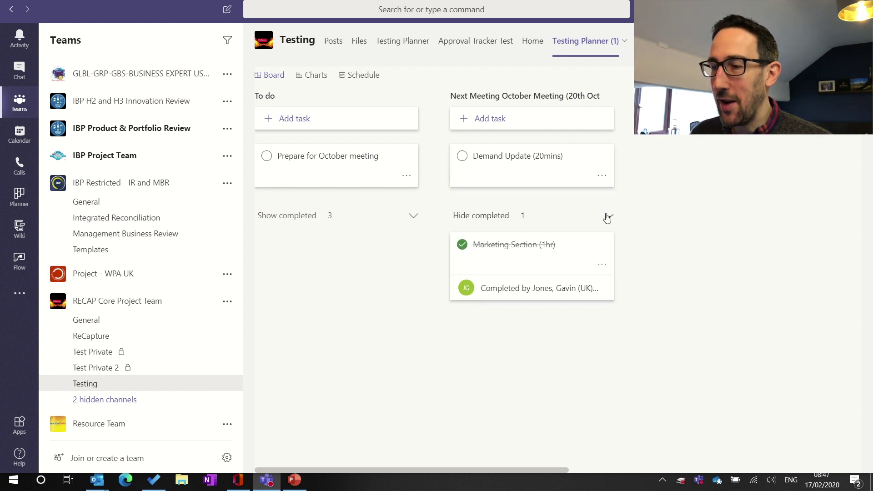
{"action": "left_click", "coordinate": [462, 245]}
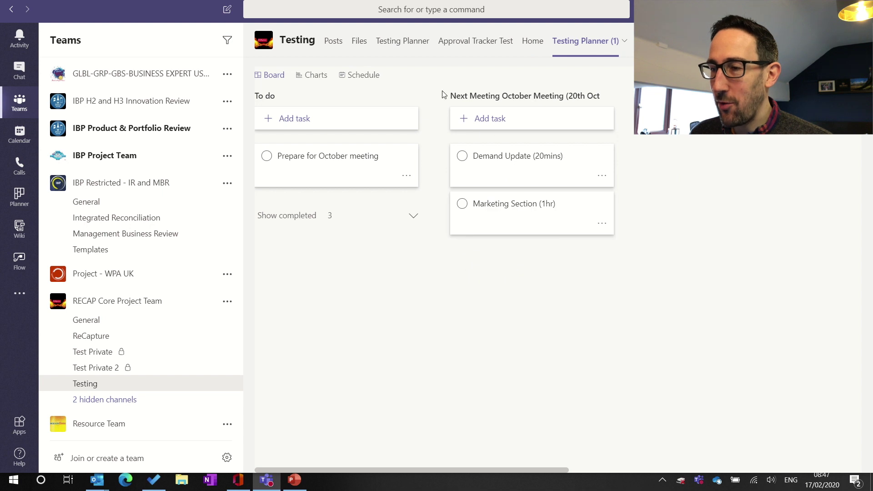
Look at the charts and schedule views of the original Testing Planner tab and return to its board.
{"action": "left_click", "coordinate": [390, 43]}
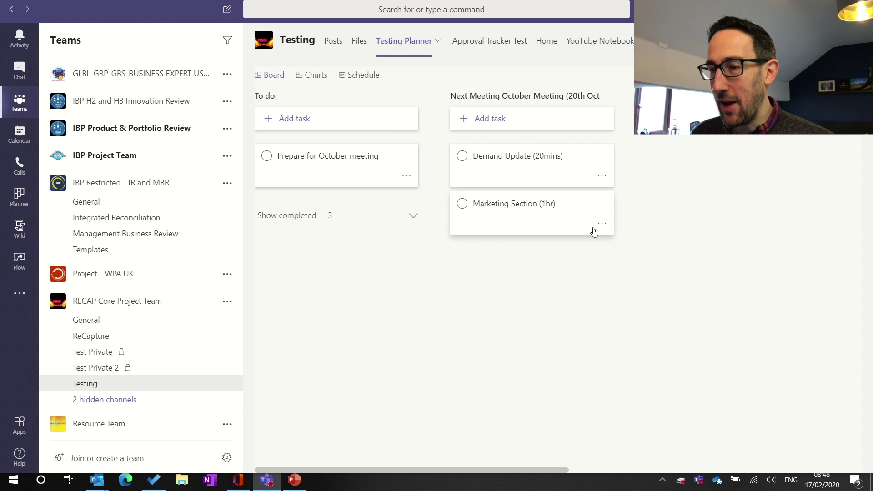
{"action": "left_click", "coordinate": [317, 76]}
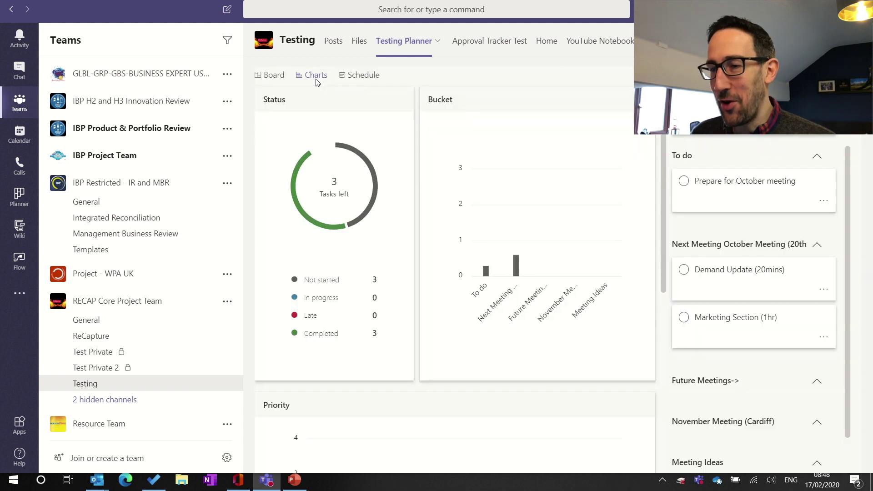
{"action": "left_click", "coordinate": [361, 76]}
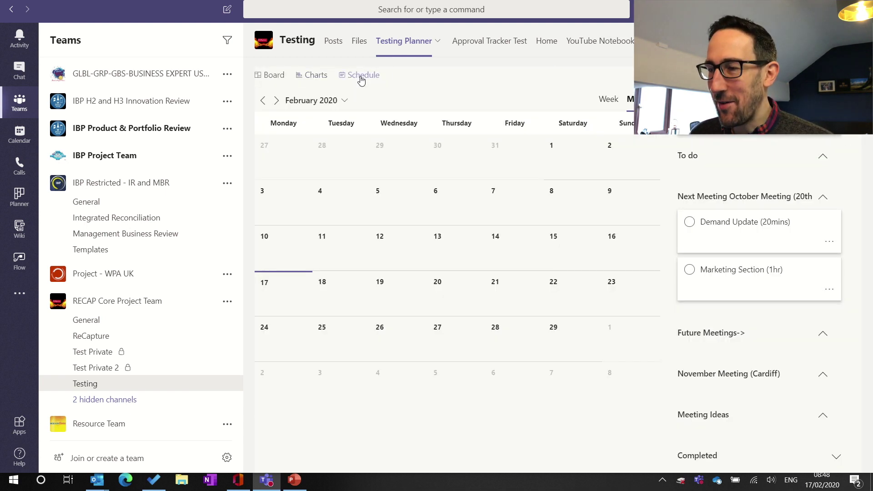
{"action": "left_click", "coordinate": [271, 75]}
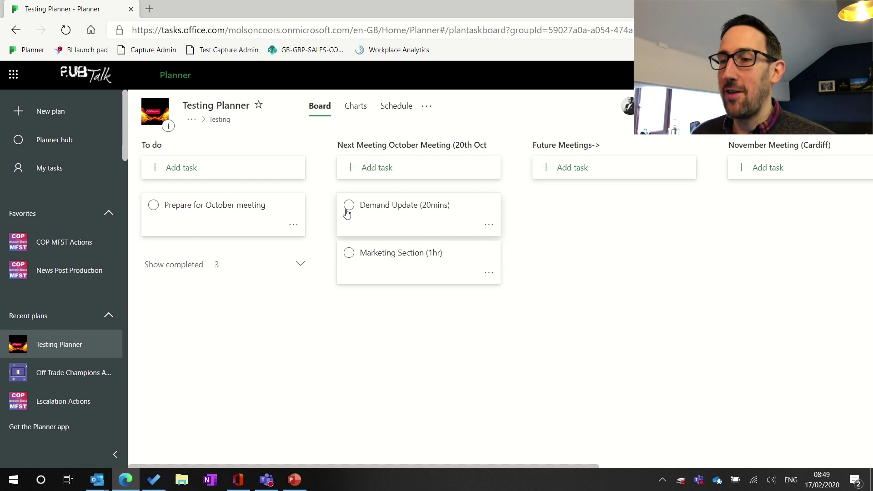
In Planner on the web, copy the Testing Planner plan as a private plan named "Copy of Testing Planner".
{"action": "left_click", "coordinate": [425, 107]}
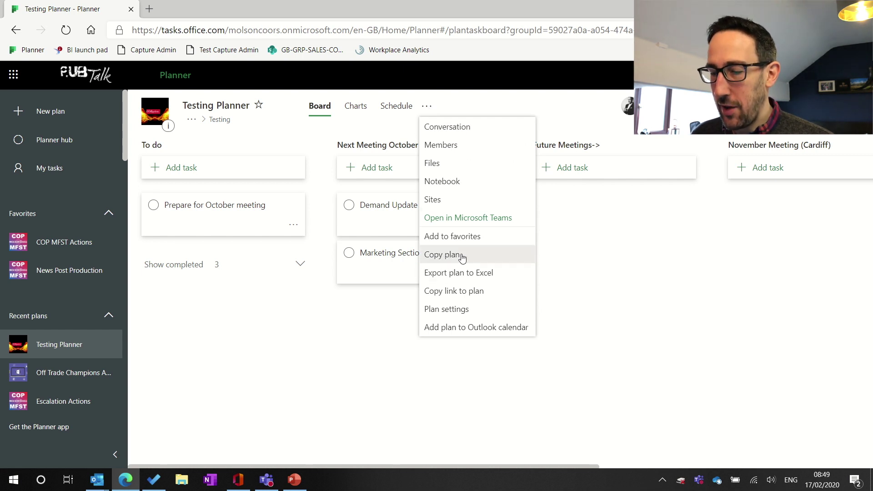
{"action": "left_click", "coordinate": [462, 258]}
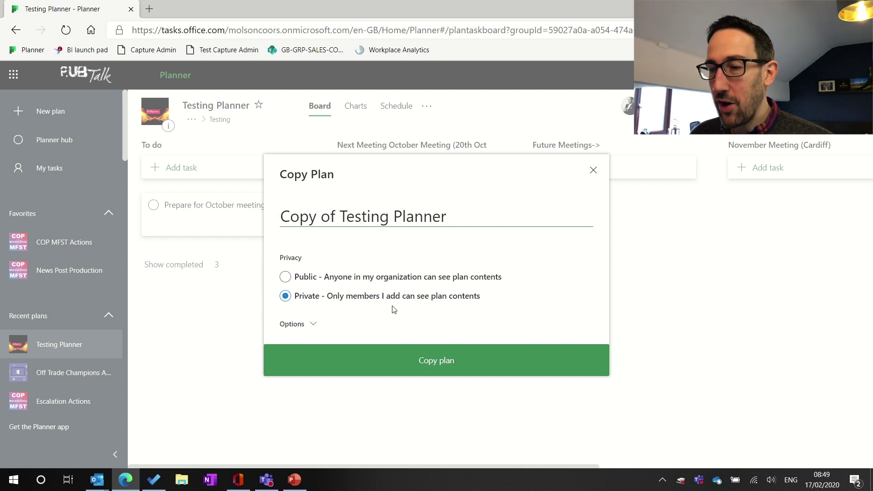
{"action": "left_click", "coordinate": [438, 366]}
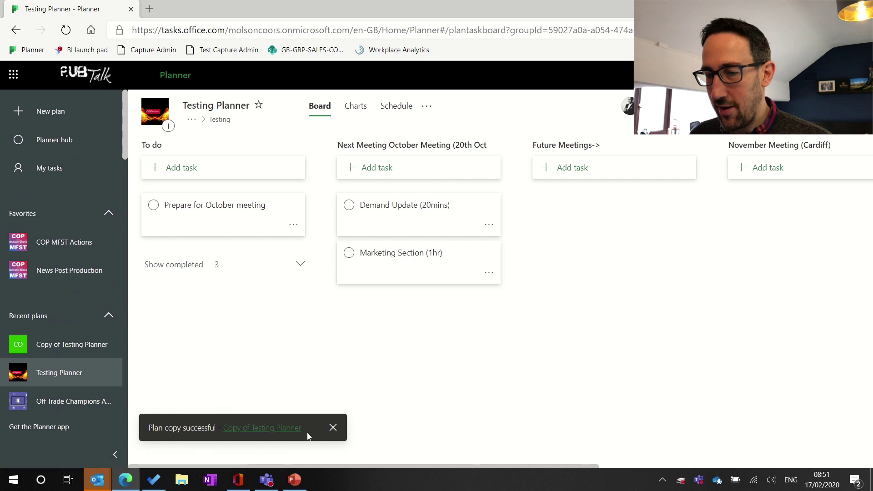
Compare the tasks and group of "Copy of Testing Planner" with those of the original Testing Planner plan.
{"action": "left_click", "coordinate": [63, 350]}
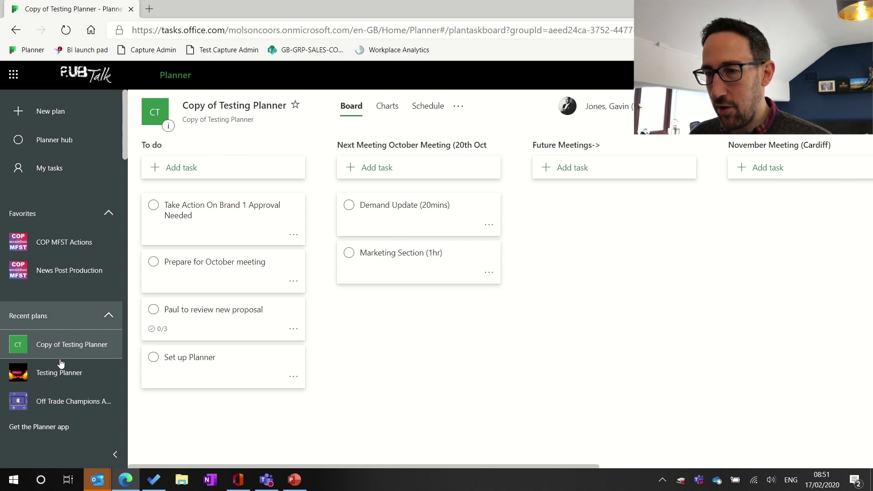
{"action": "left_click", "coordinate": [61, 375]}
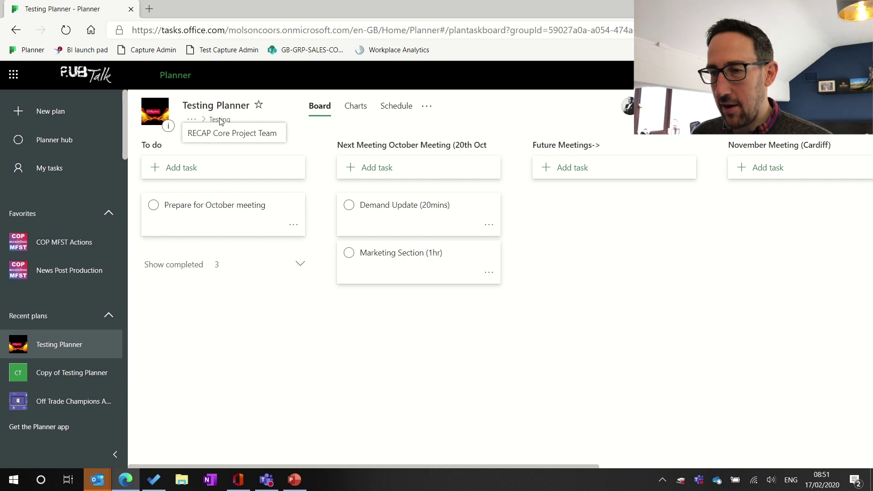
{"action": "left_click", "coordinate": [46, 376]}
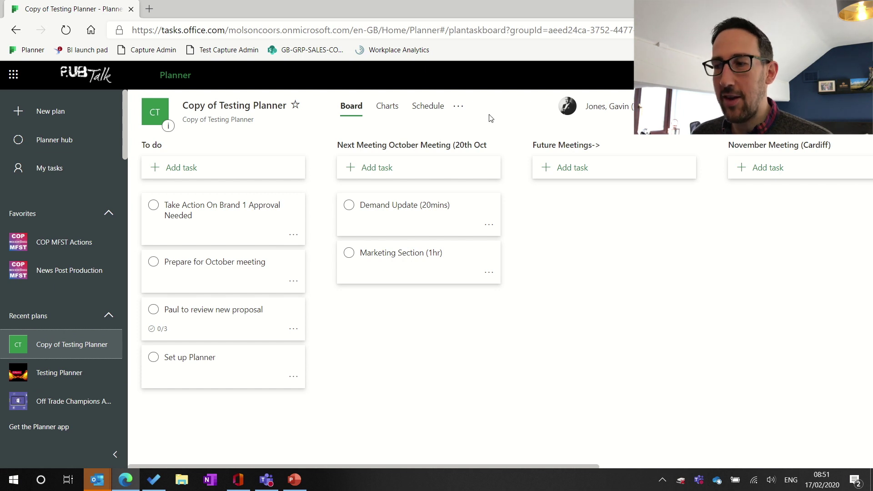
Check the additional options of "Copy of Testing Planner" and reopen the original Testing Planner plan for comparison.
{"action": "left_click", "coordinate": [458, 107]}
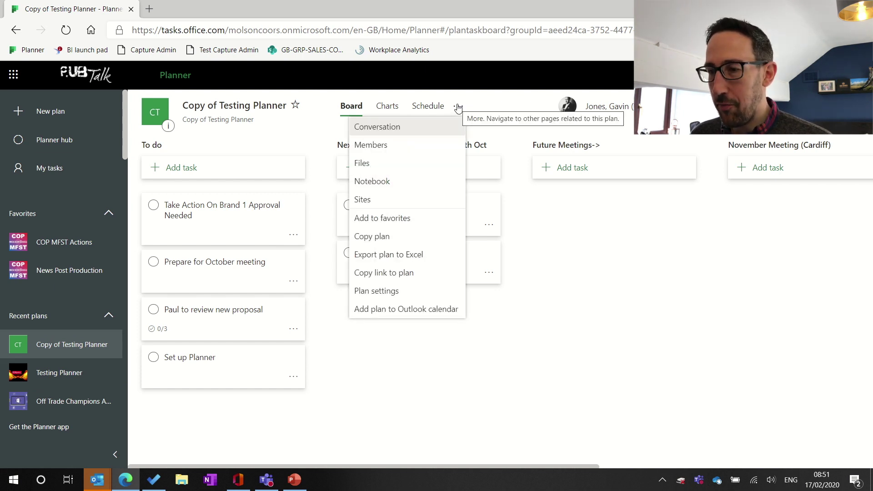
{"action": "key", "text": "Down"}
{"action": "key", "text": "Return"}
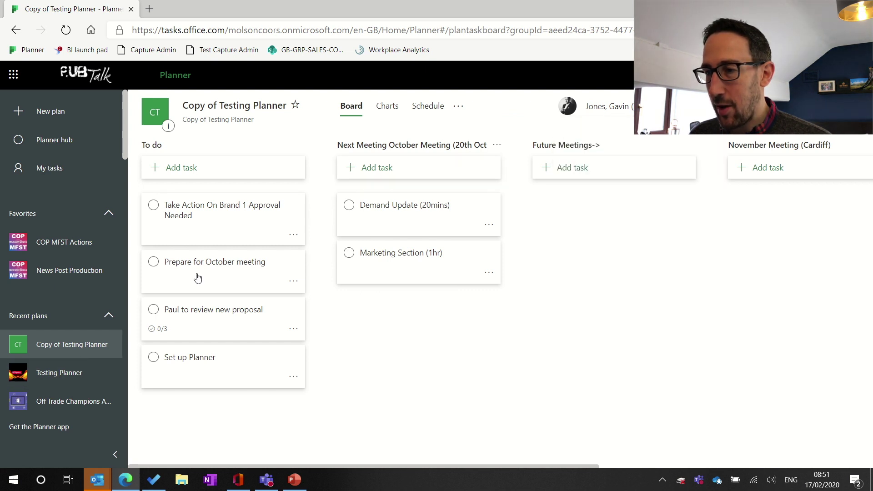
{"action": "left_click", "coordinate": [64, 371]}
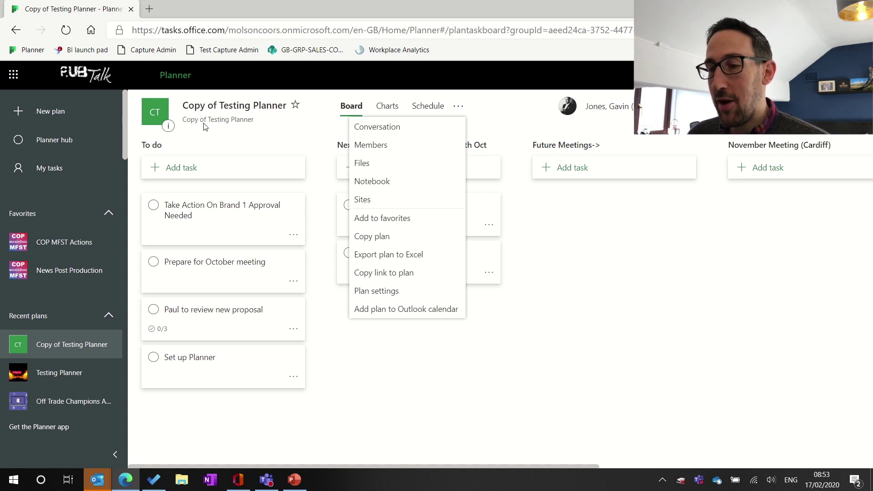
Look at the SharePoint site of "Copy of Testing Planner" and its document library, and return to the plan's board.
{"action": "left_click", "coordinate": [369, 203]}
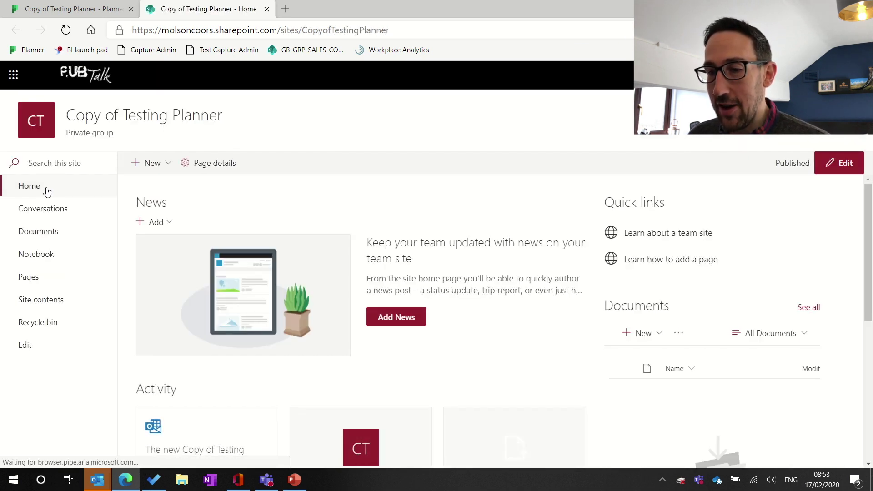
{"action": "left_click", "coordinate": [21, 231]}
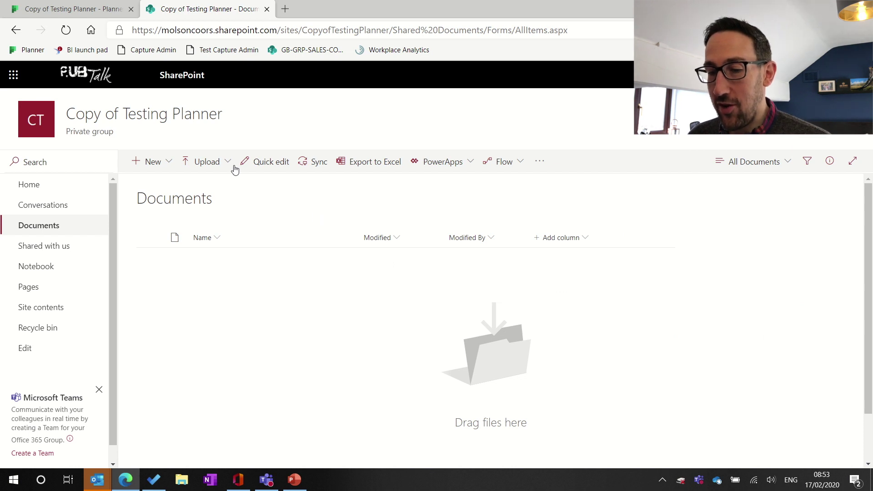
{"action": "left_click", "coordinate": [73, 9]}
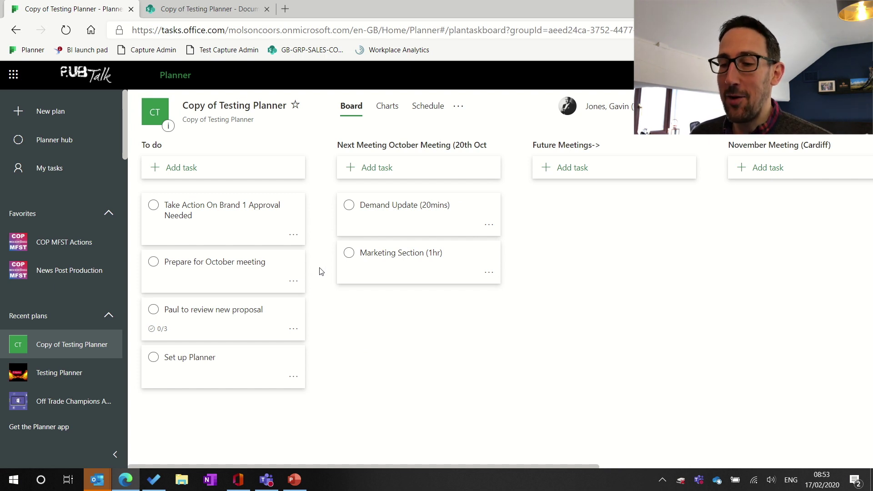
In Teams, set up a Planner tab for the Testing channel using an existing plan and check which of the team's plans are offered.
{"action": "left_click", "coordinate": [258, 486]}
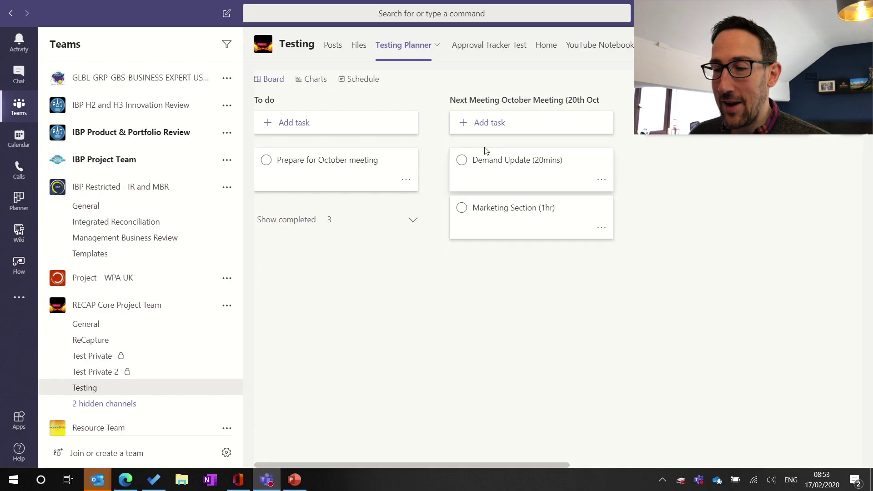
{"action": "left_click", "coordinate": [650, 44]}
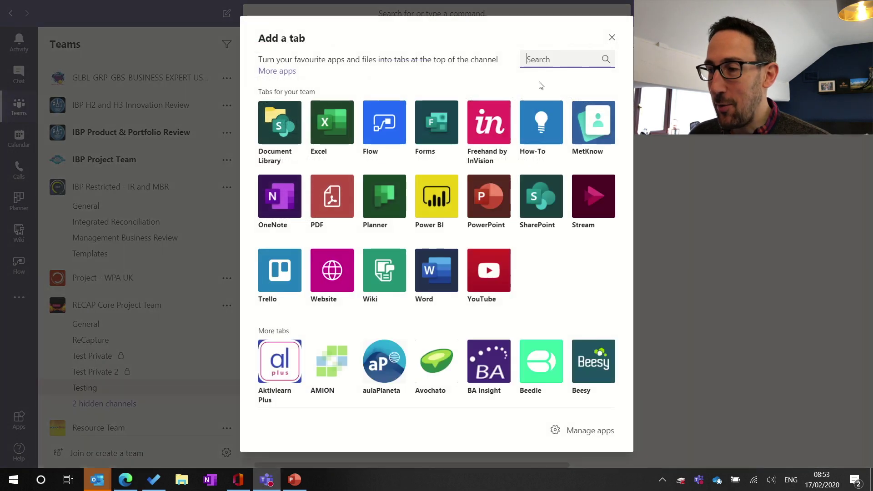
{"action": "left_click", "coordinate": [385, 192]}
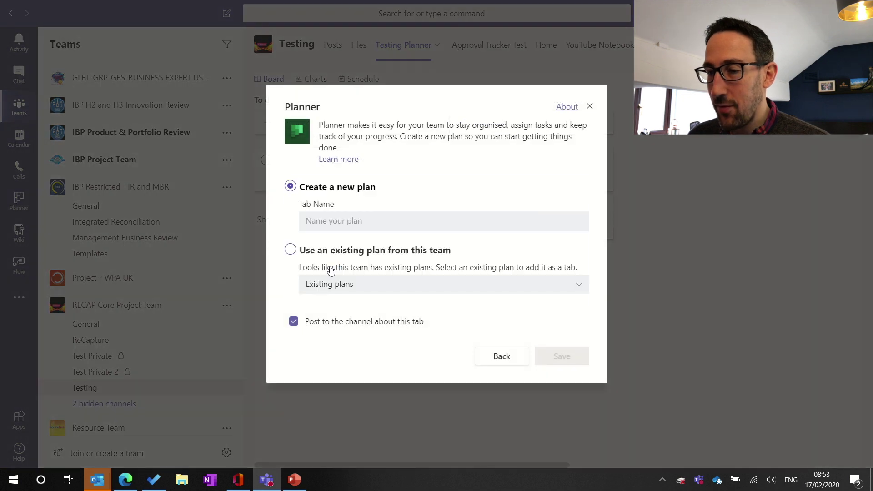
{"action": "left_click", "coordinate": [290, 250]}
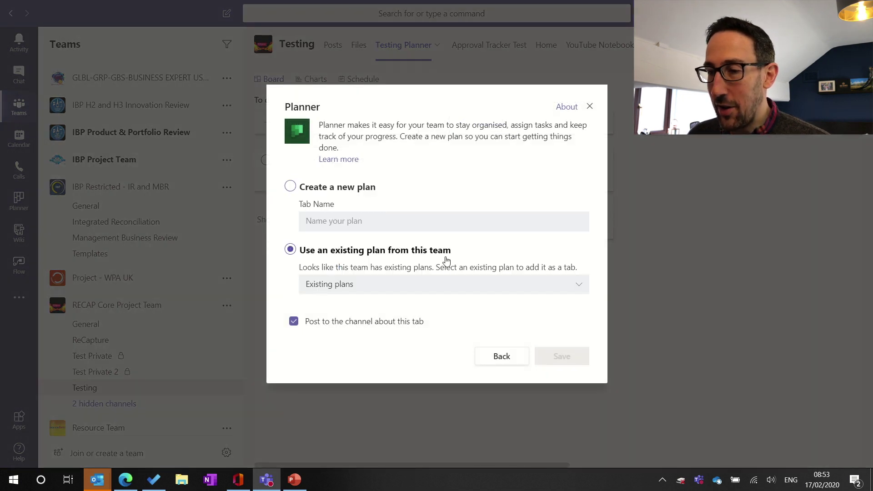
{"action": "left_click", "coordinate": [403, 286]}
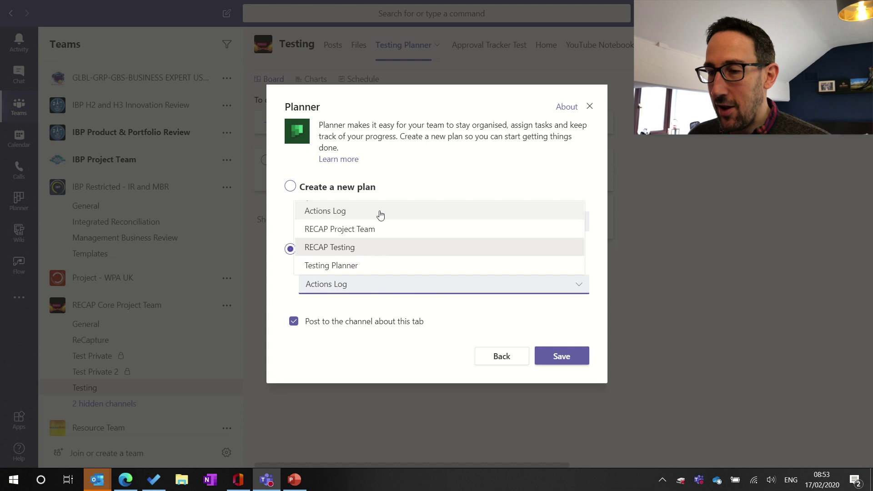